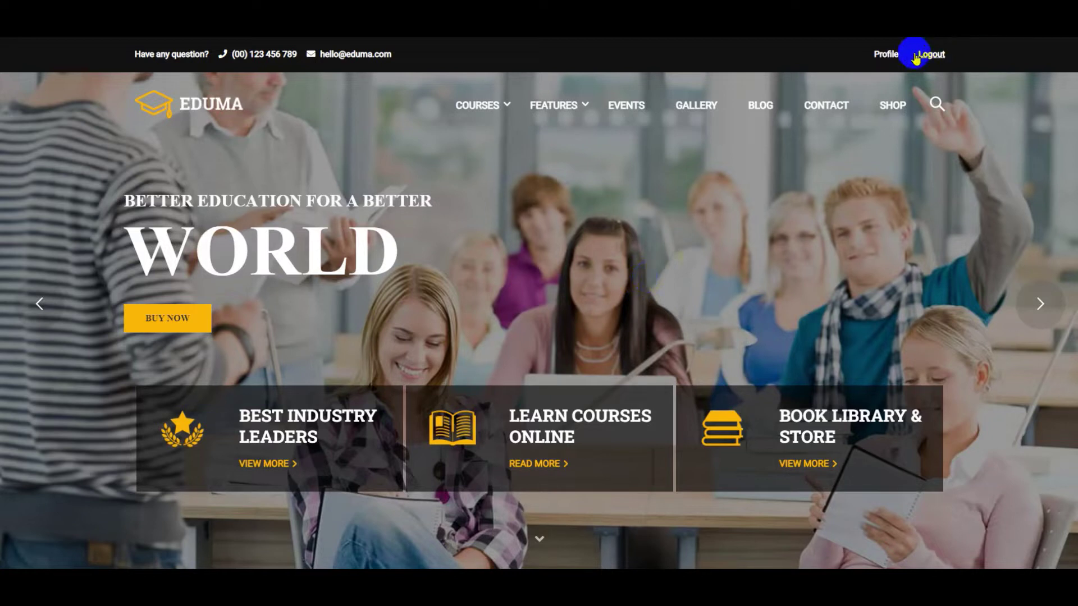
Go to the user's profile page to see the five completed orders.
click(887, 55)
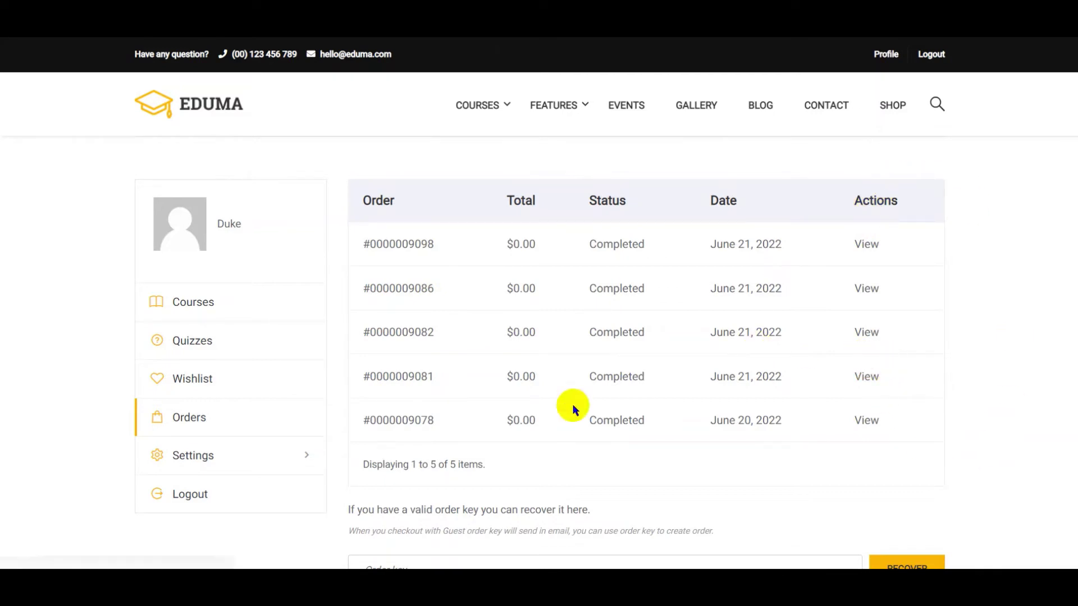
mouse_move(194, 455)
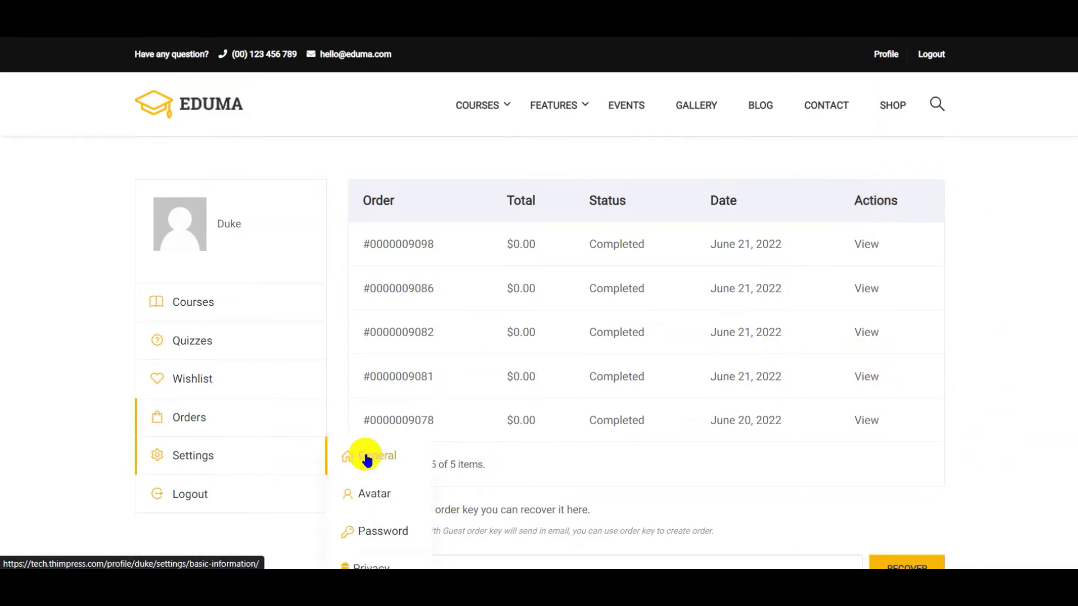
Show the General settings form with name, display name, email and biography fields.
click(362, 457)
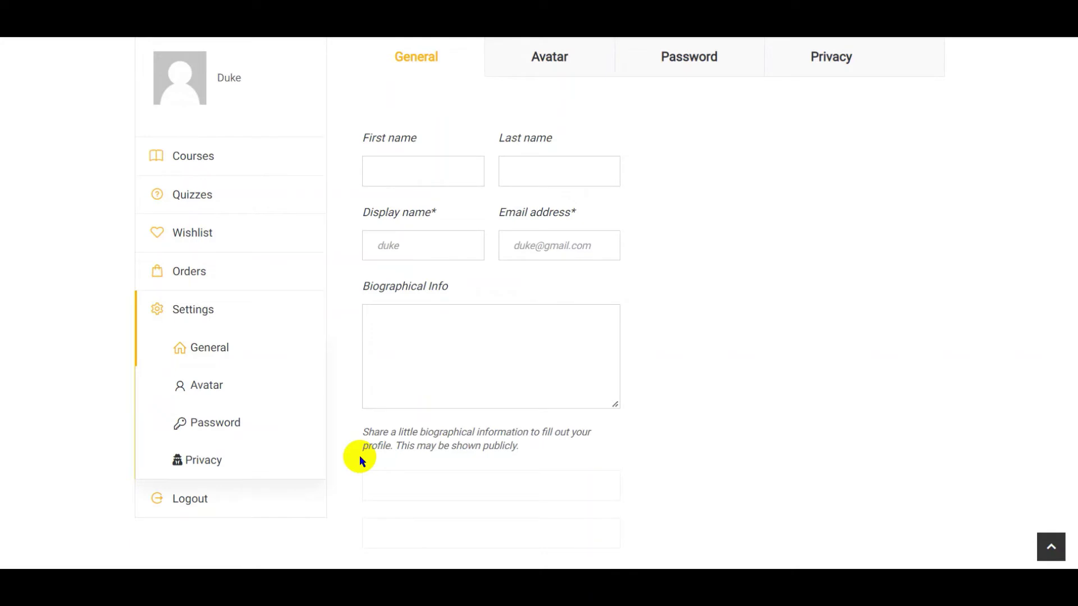
click(512, 346)
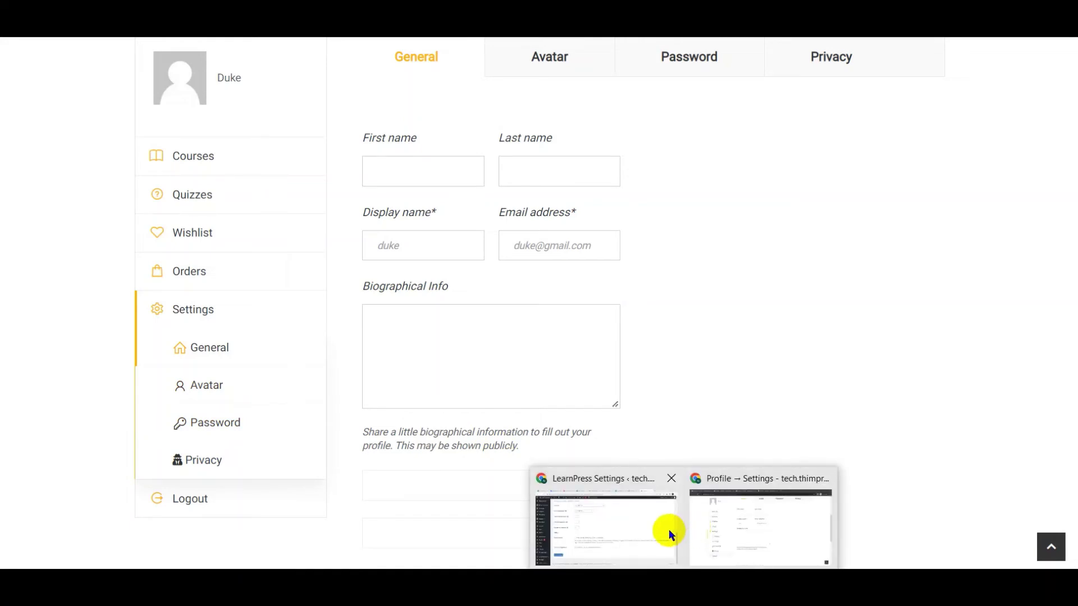
Enable 'Public all user profile page' under Publish profile and save the LearnPress settings.
click(669, 532)
click(314, 364)
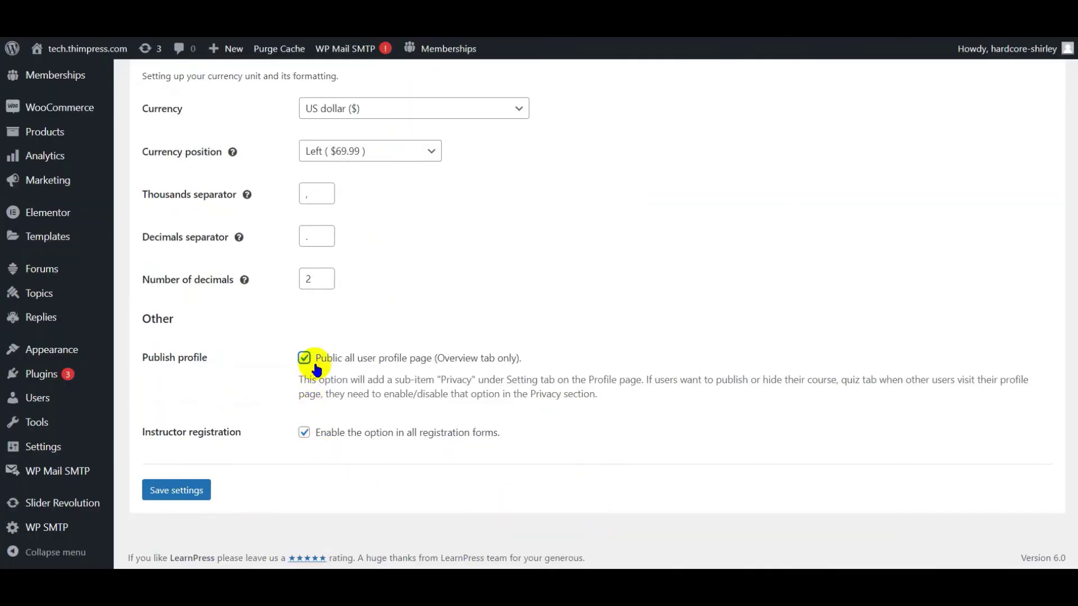
click(194, 492)
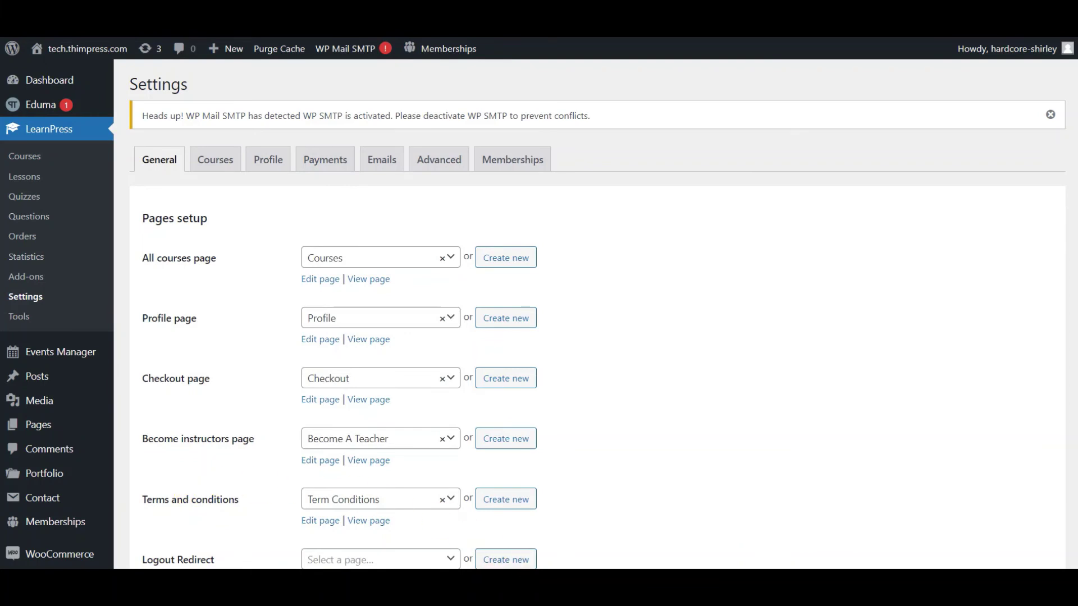
Return to the profile's Privacy settings showing unchecked course and quiz publish options.
click(723, 532)
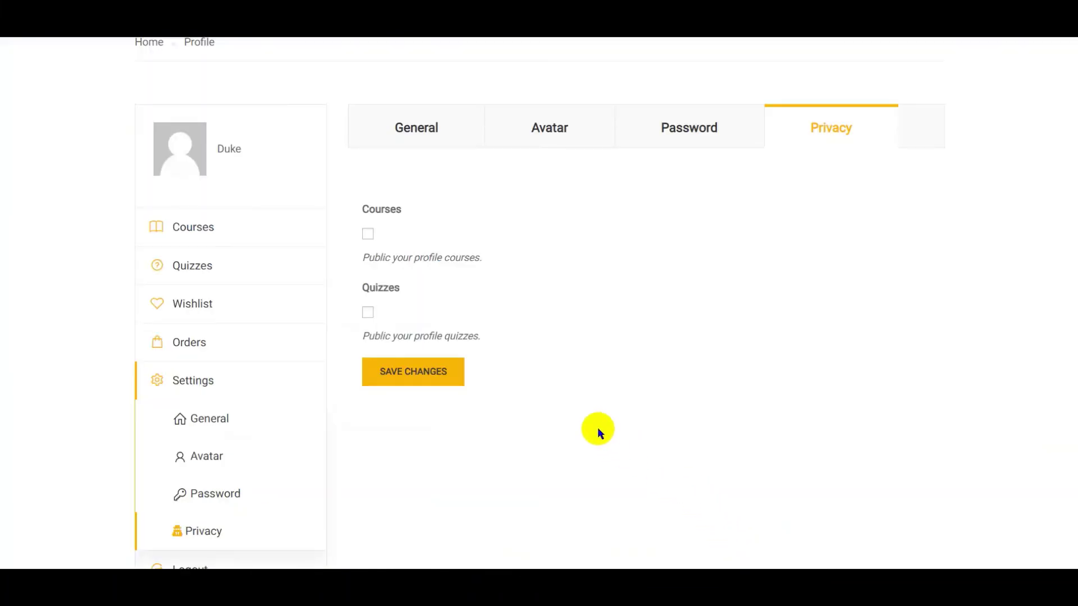